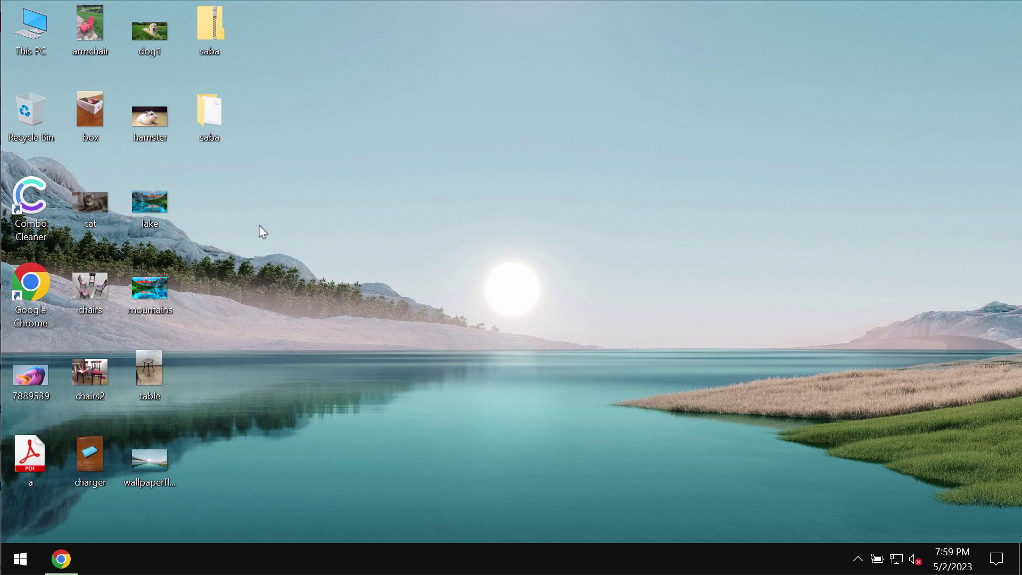
Open the saba folder, select the application file inside it, and close the folder.
double_click(229, 116)
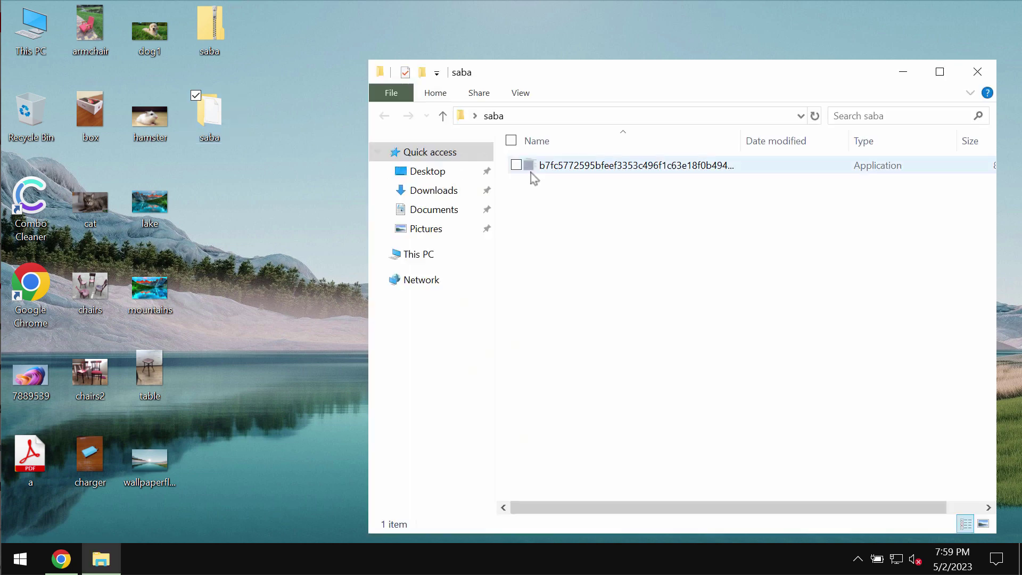
click(609, 166)
click(978, 71)
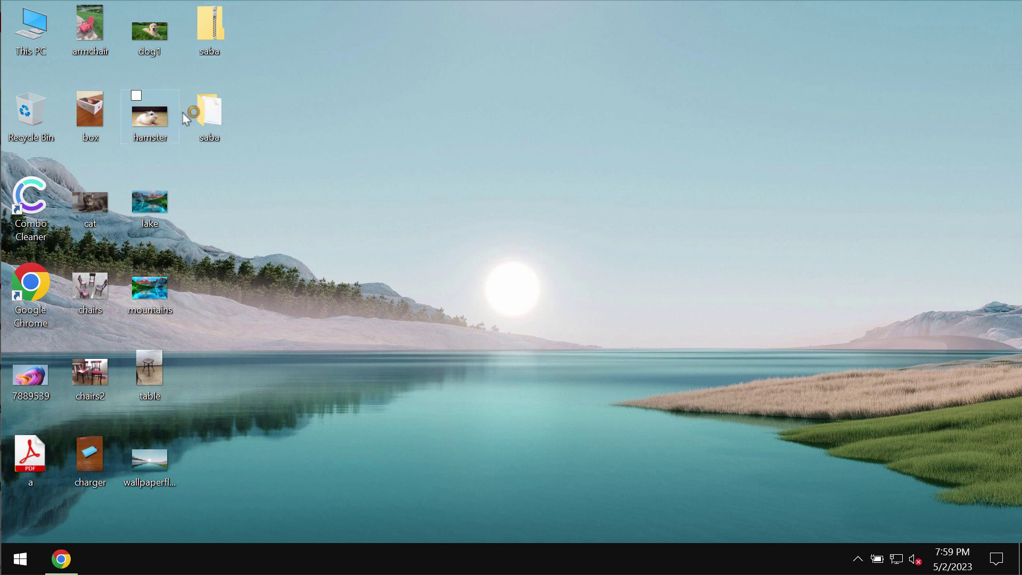
Preview the hamster, dog1, wallpaper and lake photos in Photo Viewer, then reopen the saba folder and select its file.
double_click(151, 119)
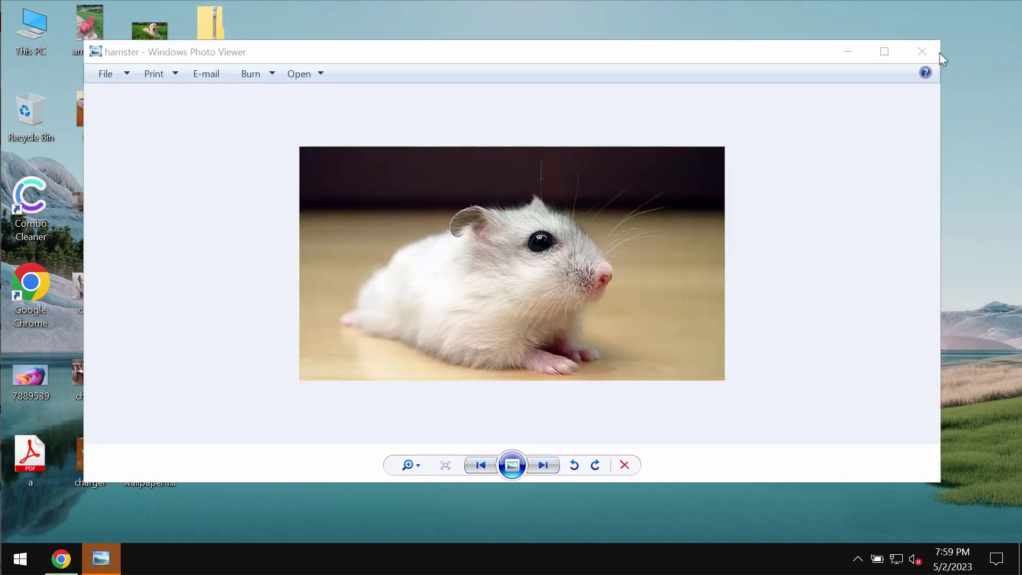
click(922, 51)
click(133, 40)
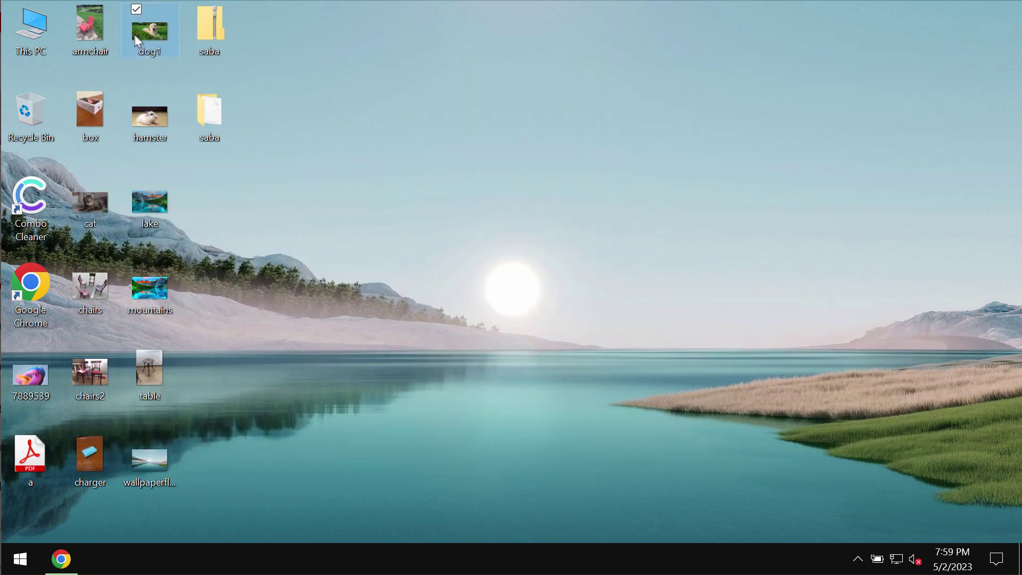
double_click(136, 40)
click(922, 52)
double_click(149, 459)
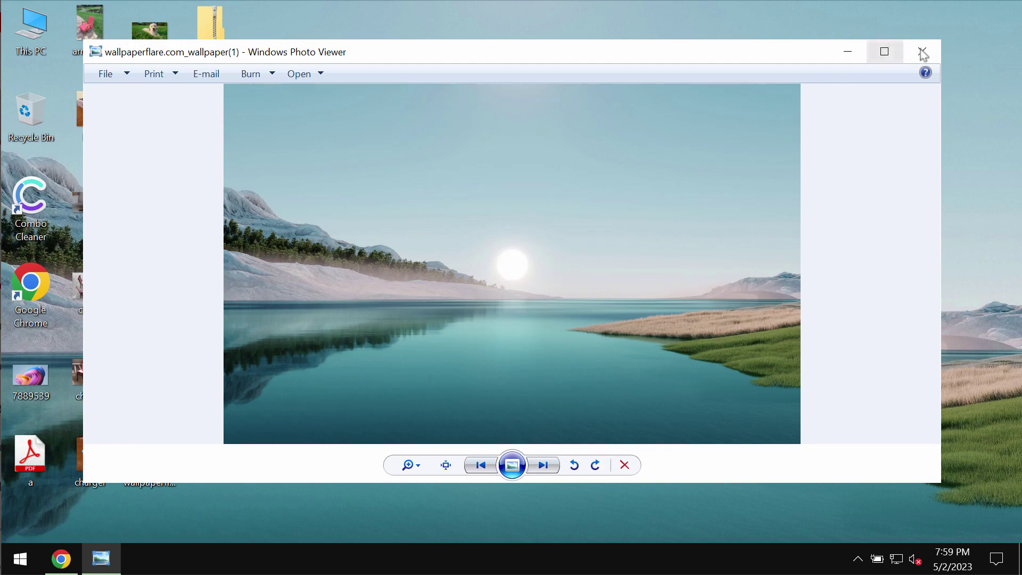
click(922, 52)
double_click(141, 194)
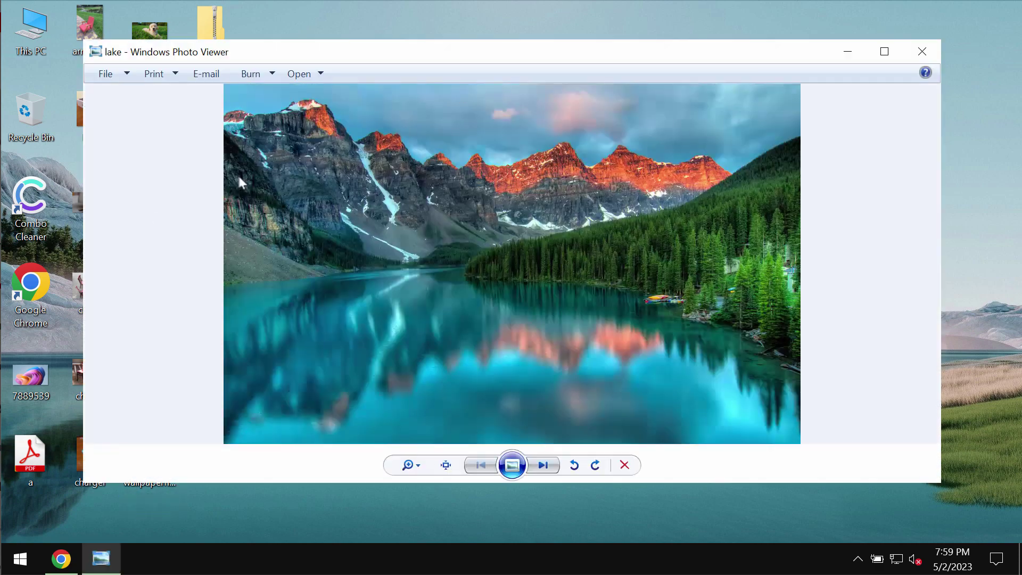
click(925, 56)
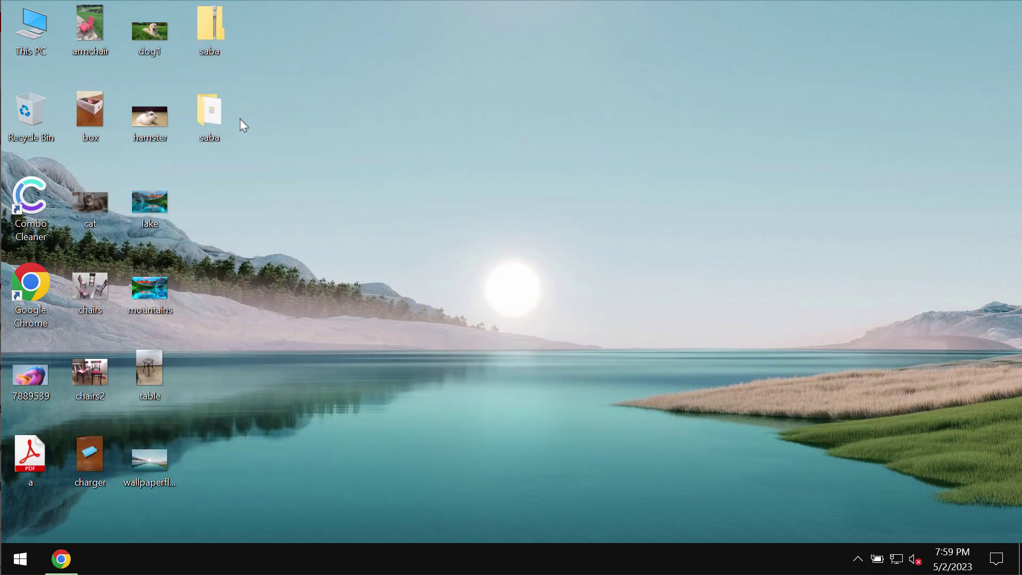
double_click(211, 113)
click(734, 169)
Close the saba folder, sign out of Windows from the Start right-click menu, and sign back in.
click(977, 71)
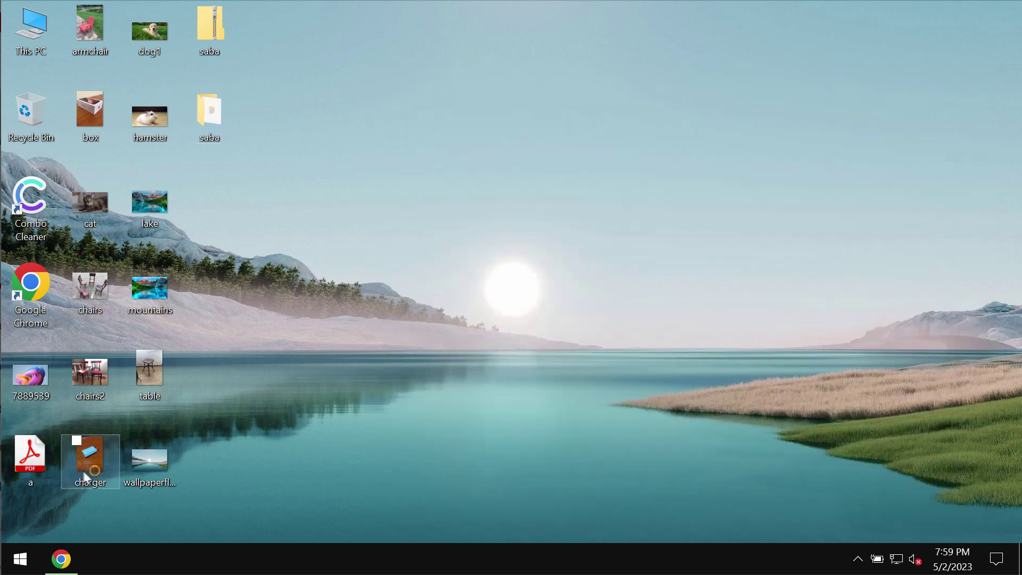
right_click(20, 559)
mouse_move(141, 515)
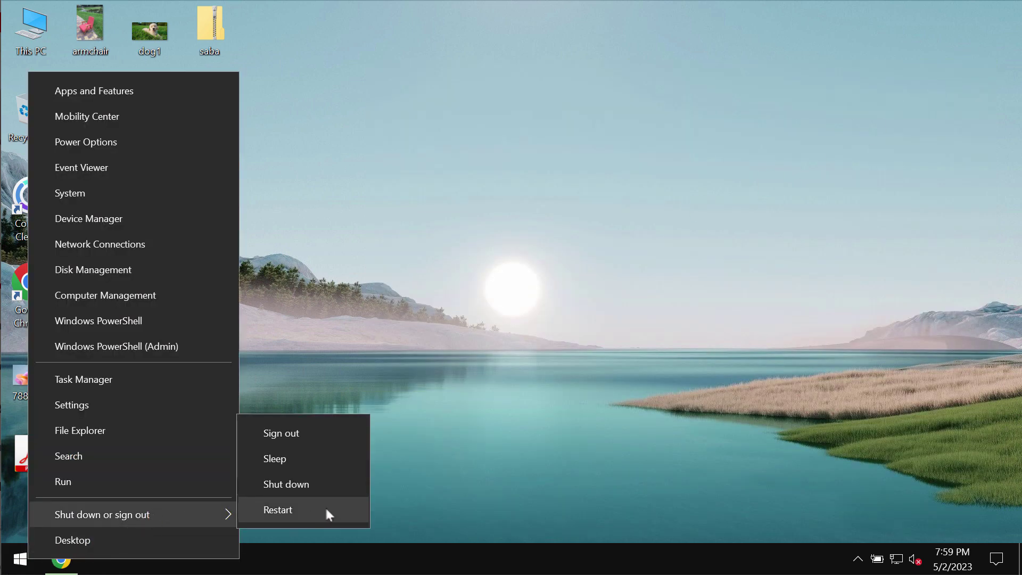
click(360, 434)
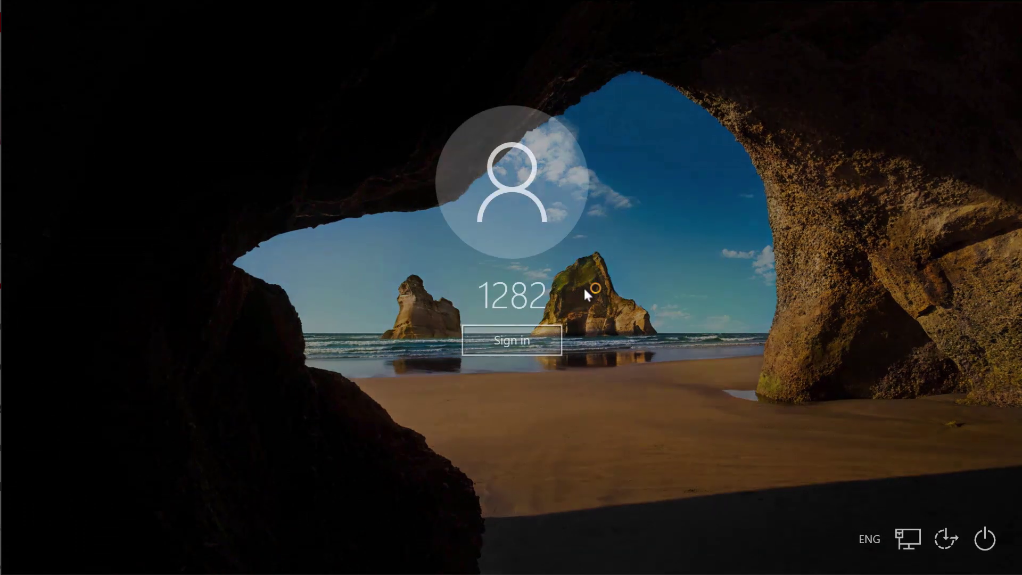
click(516, 344)
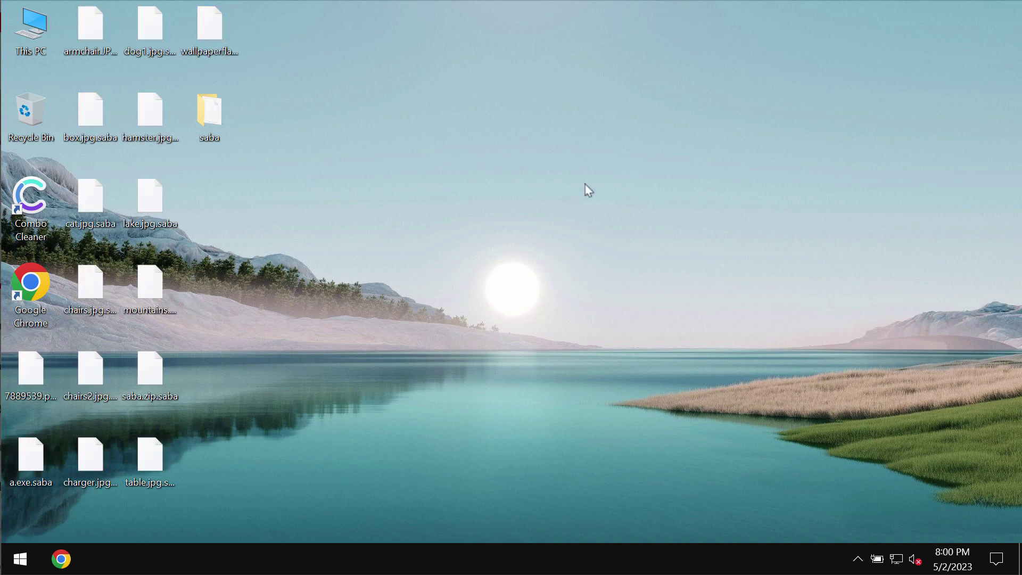
Try opening the hamster, wallpaper and lake .saba files, dismissing each 'Windows can't open this type of file' warning.
double_click(146, 122)
click(698, 196)
double_click(208, 32)
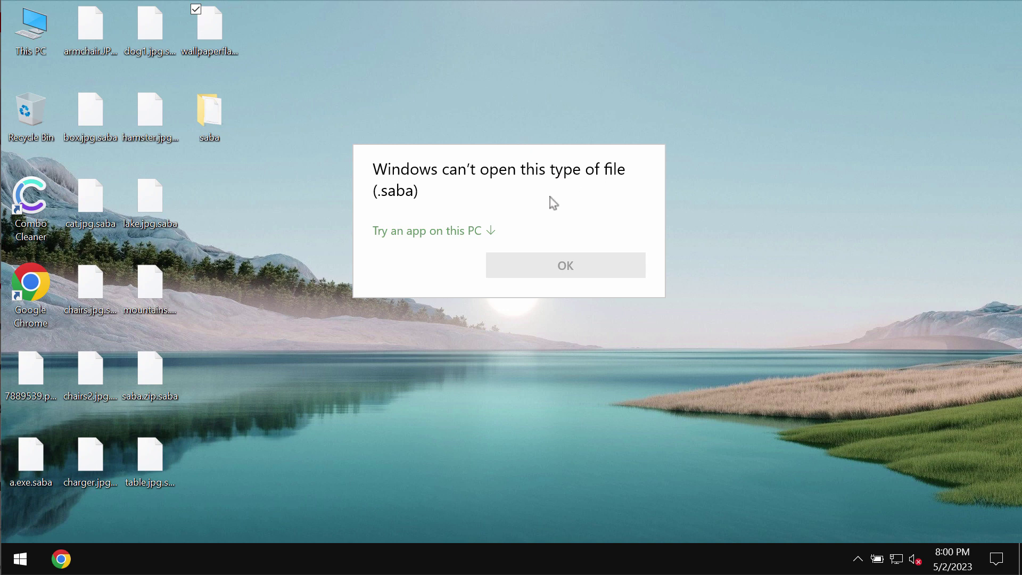
key(Return)
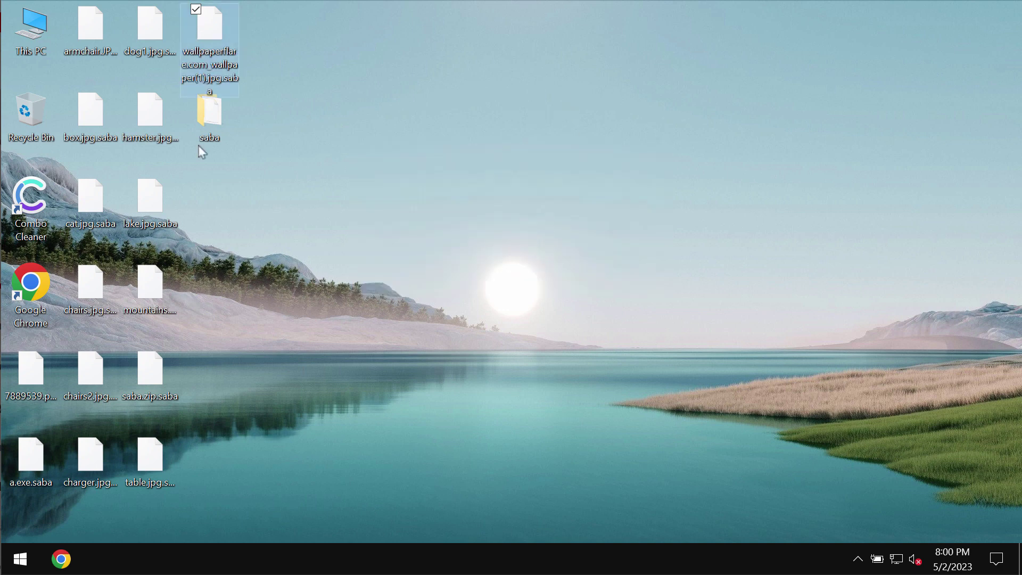
click(159, 209)
double_click(160, 209)
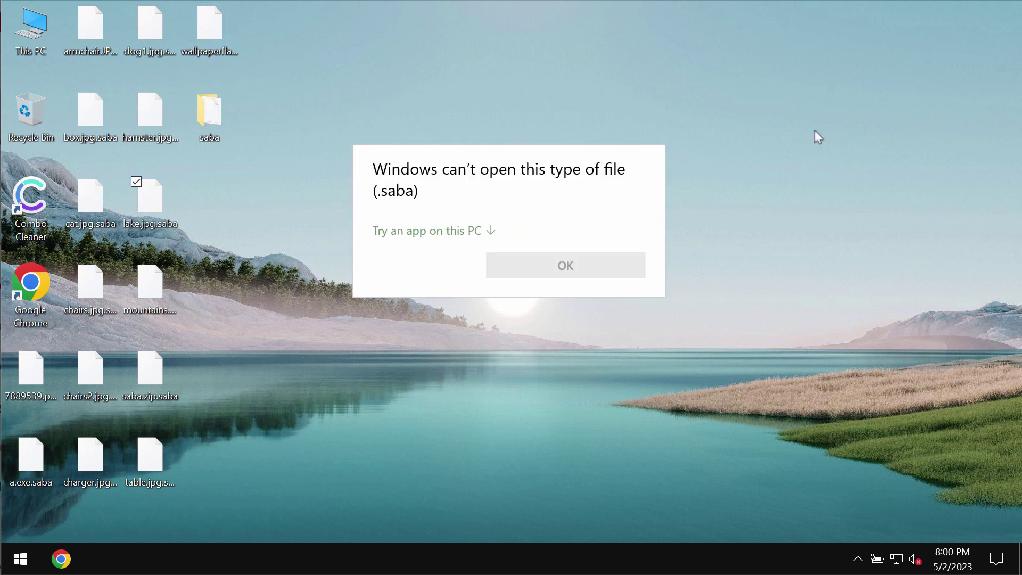
key(Return)
double_click(176, 140)
key(Return)
double_click(156, 115)
key(Return)
Load combocleaner.com in a maximized Chrome window, then minimize it and select the Combo Cleaner shortcut.
double_click(46, 305)
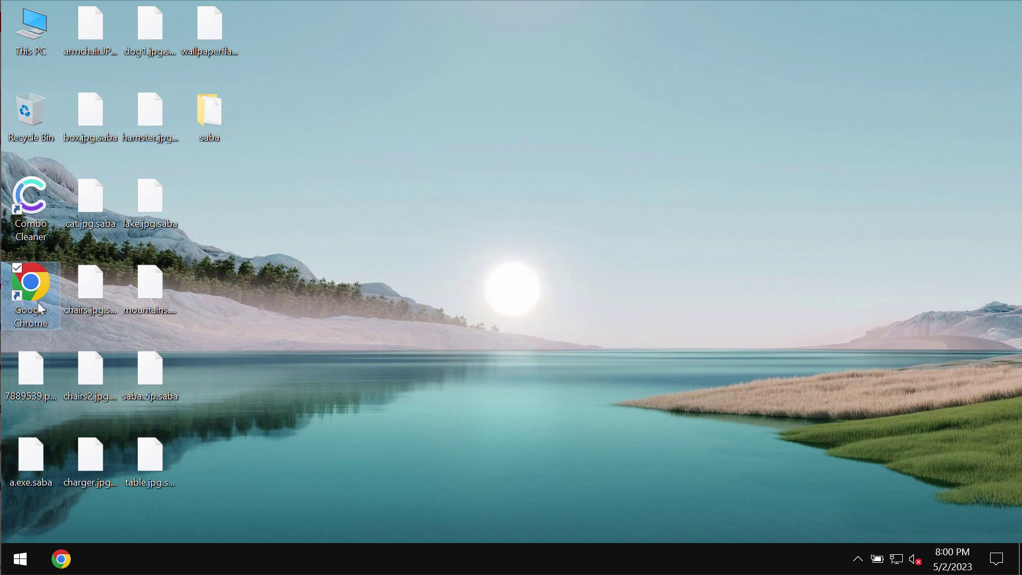
text(c)
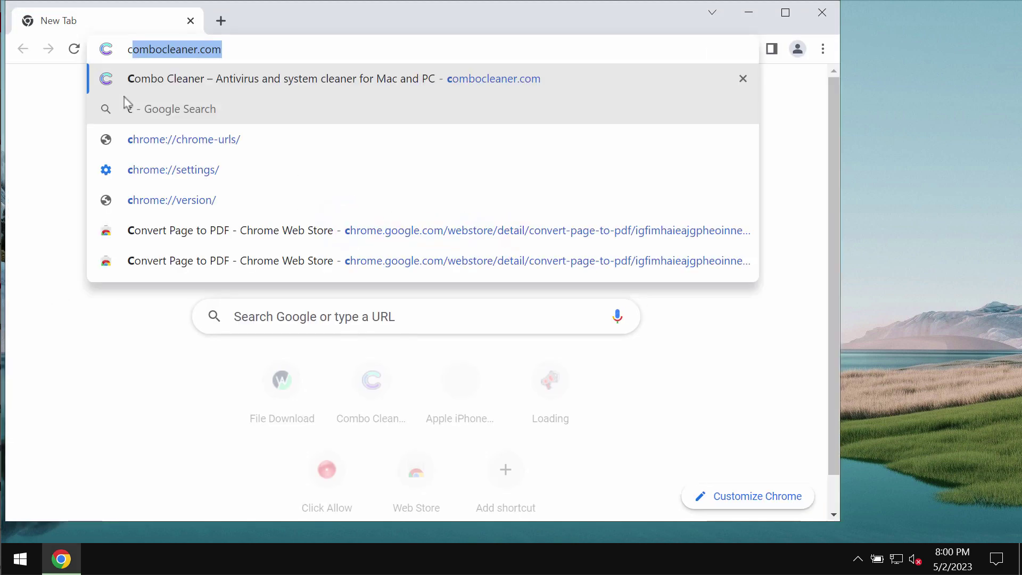
key(Return)
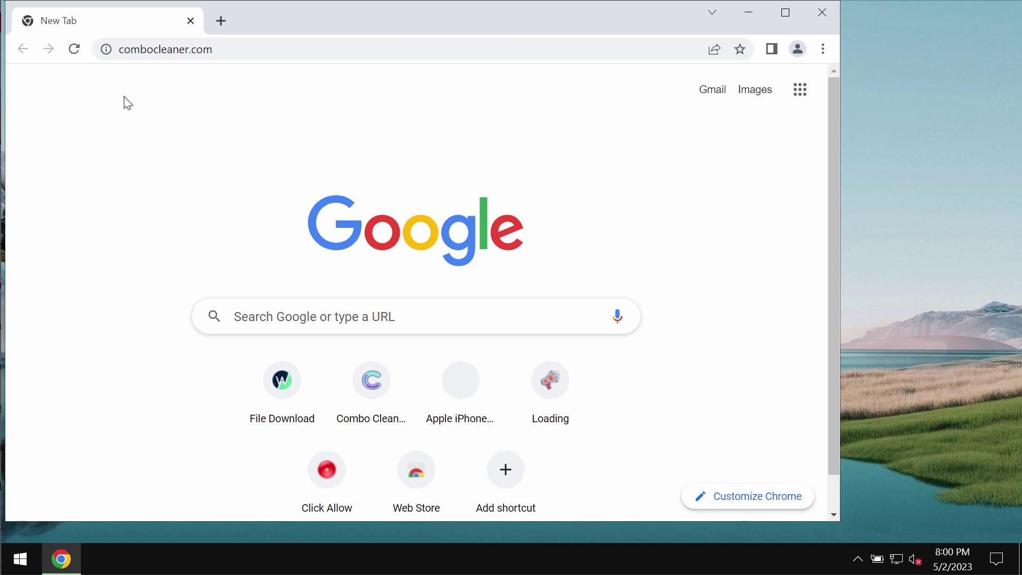
click(787, 14)
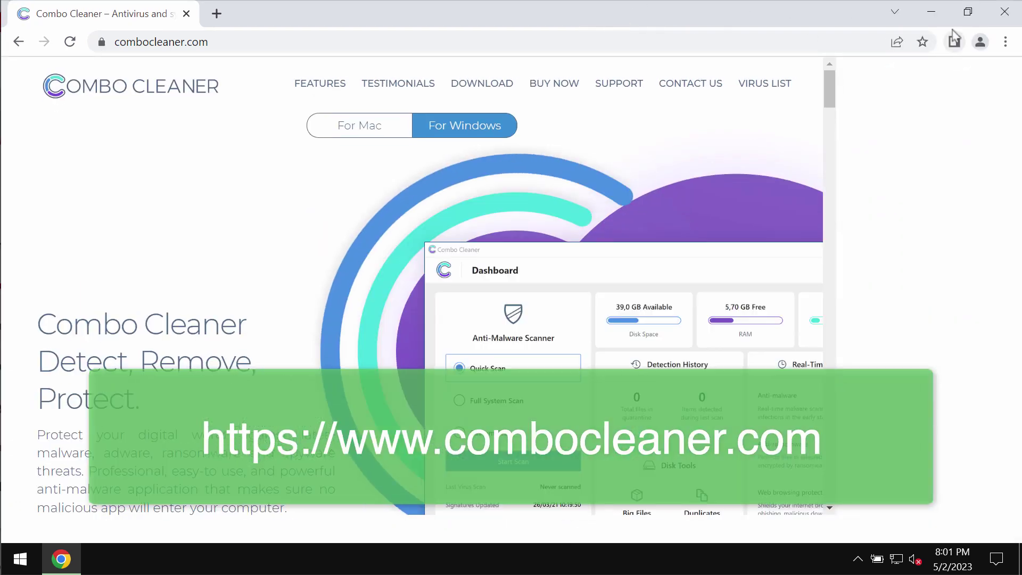
scroll(38, 400, down, 3)
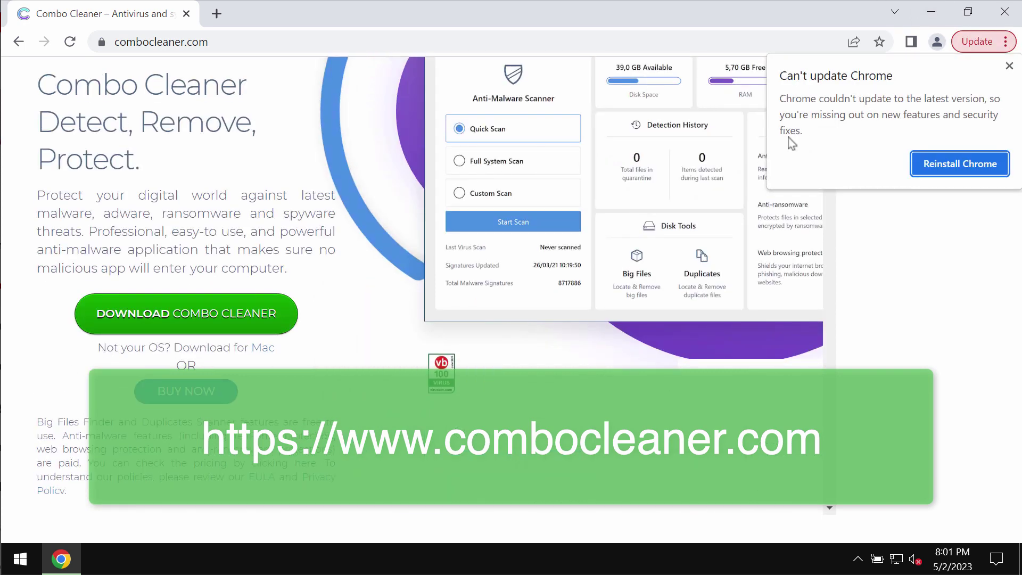
click(931, 12)
click(30, 207)
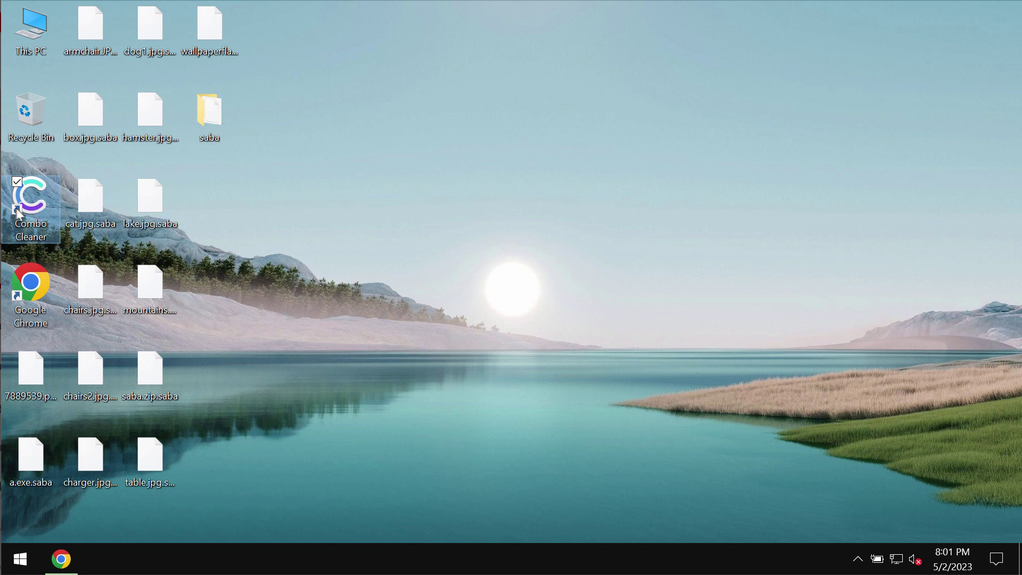
Launch Combo Cleaner from its desktop shortcut and start a Quick Scan.
double_click(18, 213)
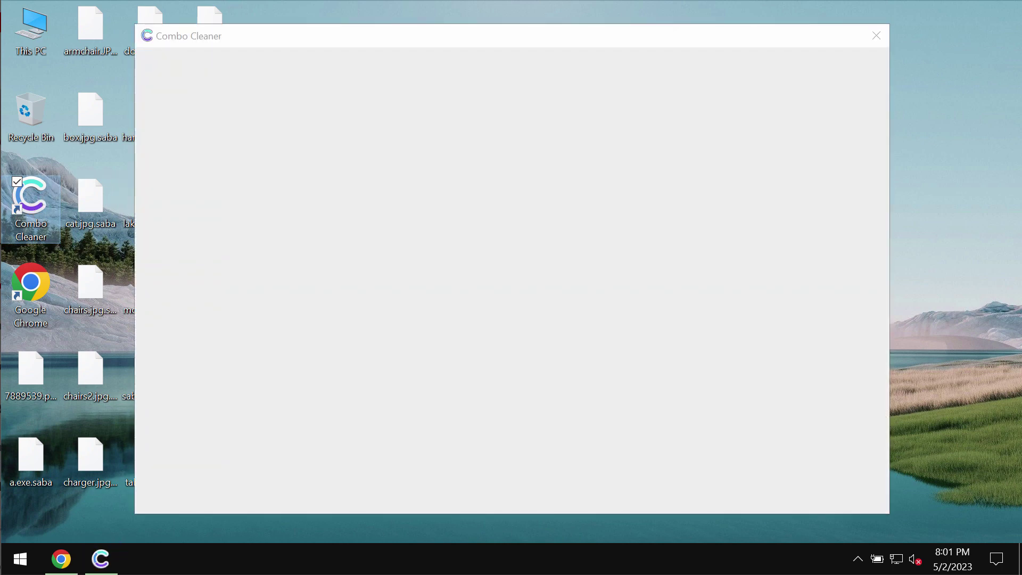
click(700, 43)
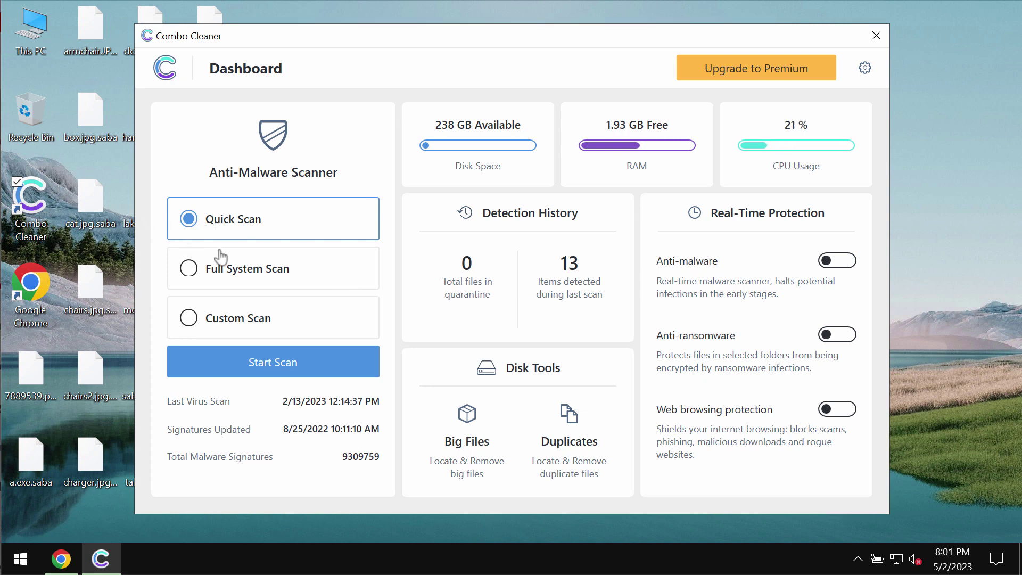
click(291, 367)
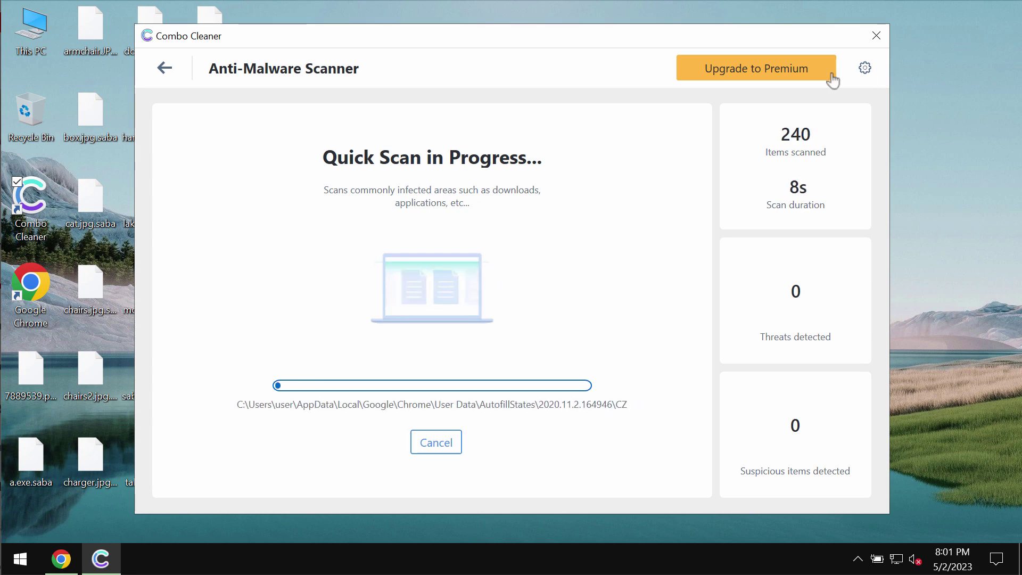
View the Anti-Ransomware settings, check the running quick scan's progress, then return to settings.
click(864, 68)
click(462, 126)
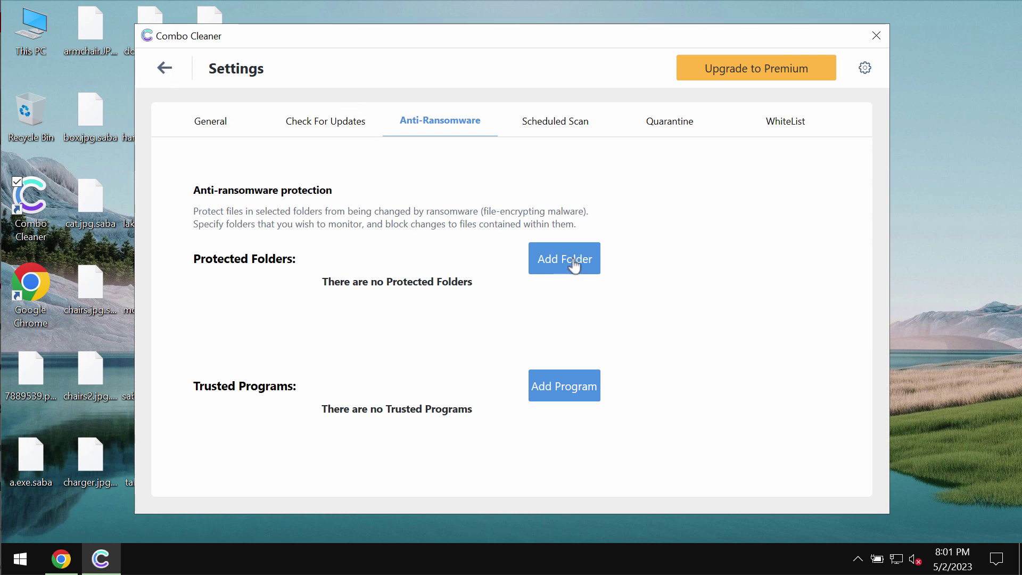
click(167, 70)
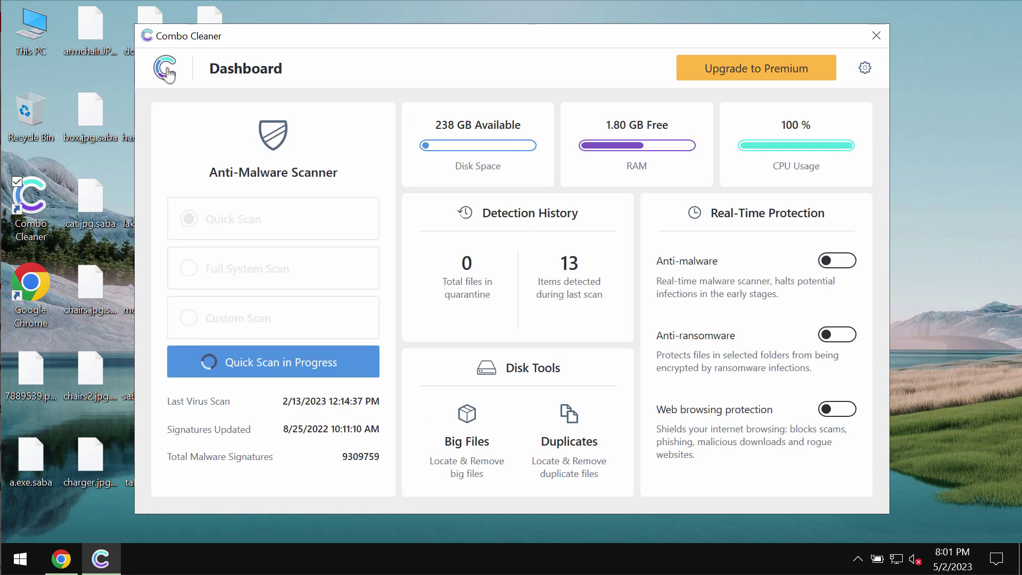
click(313, 377)
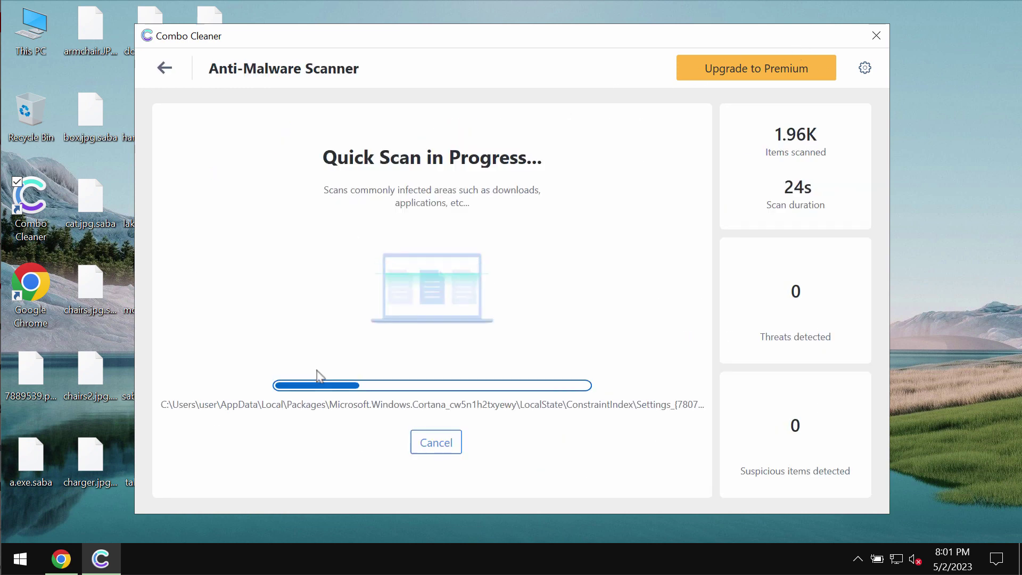
click(864, 68)
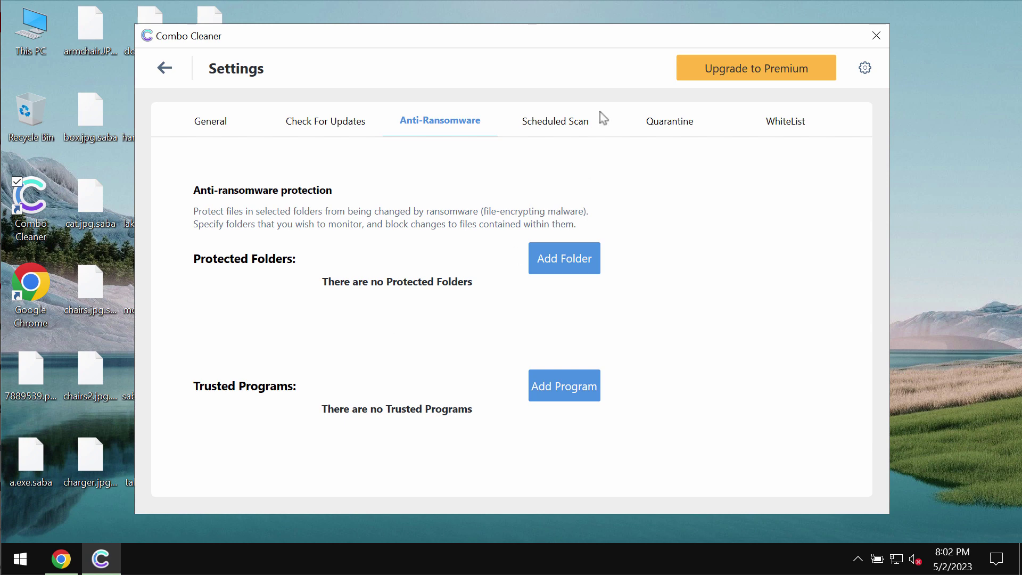
Check the quick scan's progress from the dashboard, then open the Get Combo Cleaner Premium page.
click(165, 68)
click(293, 367)
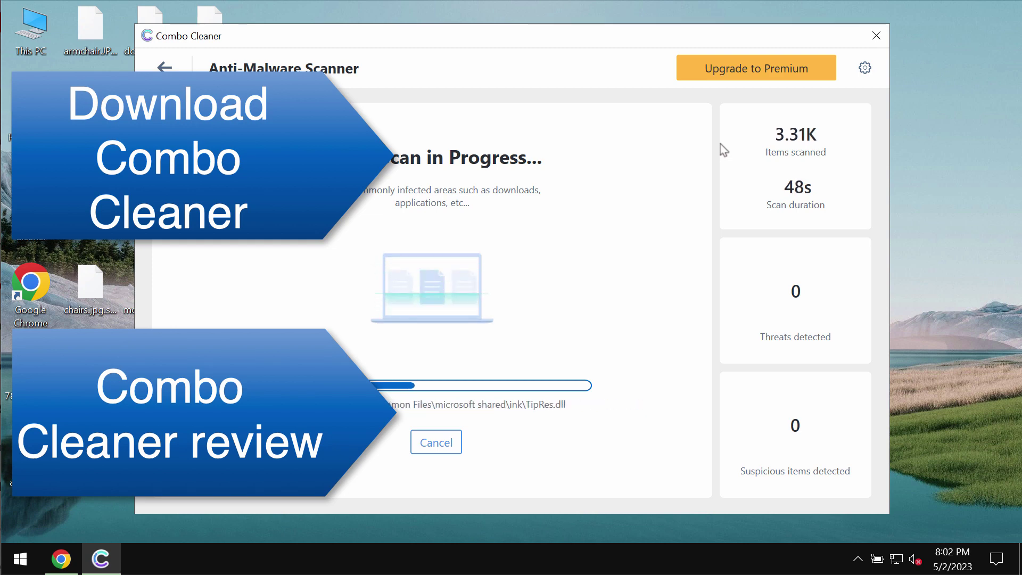
click(803, 76)
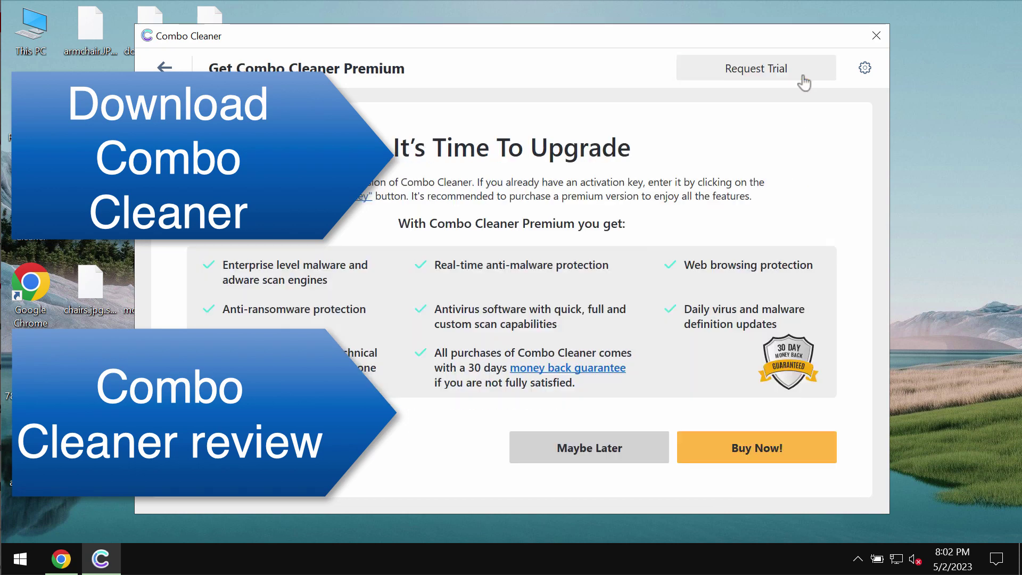